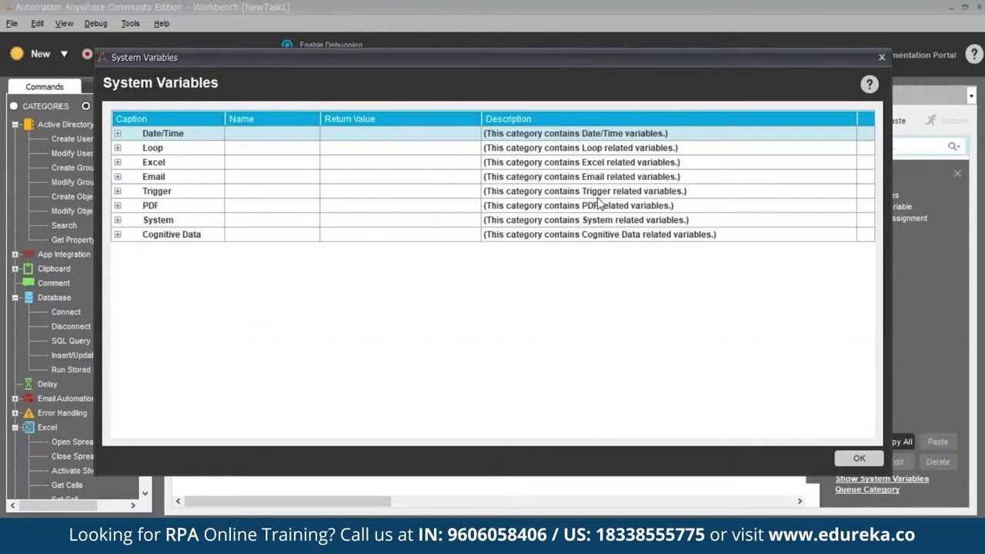
click(881, 57)
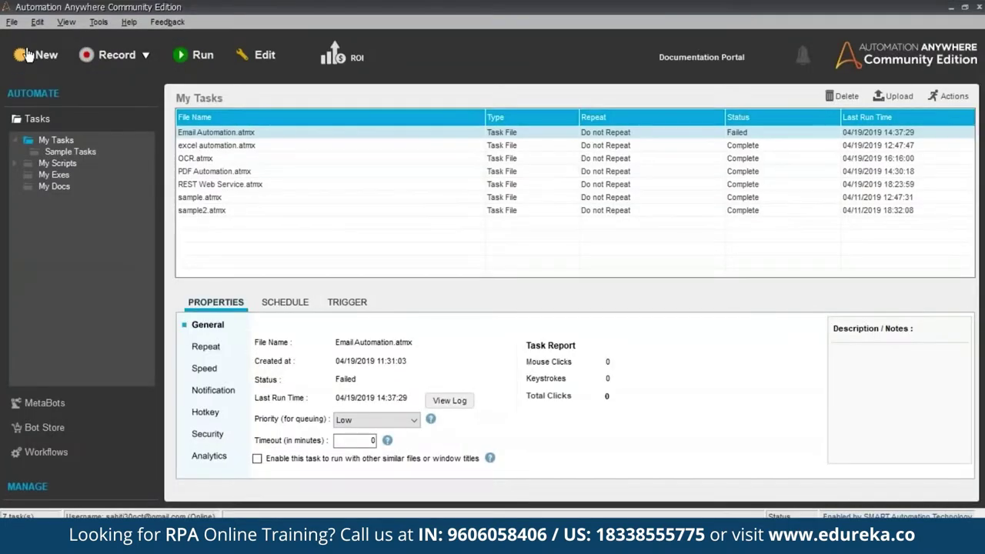
click(26, 54)
click(532, 214)
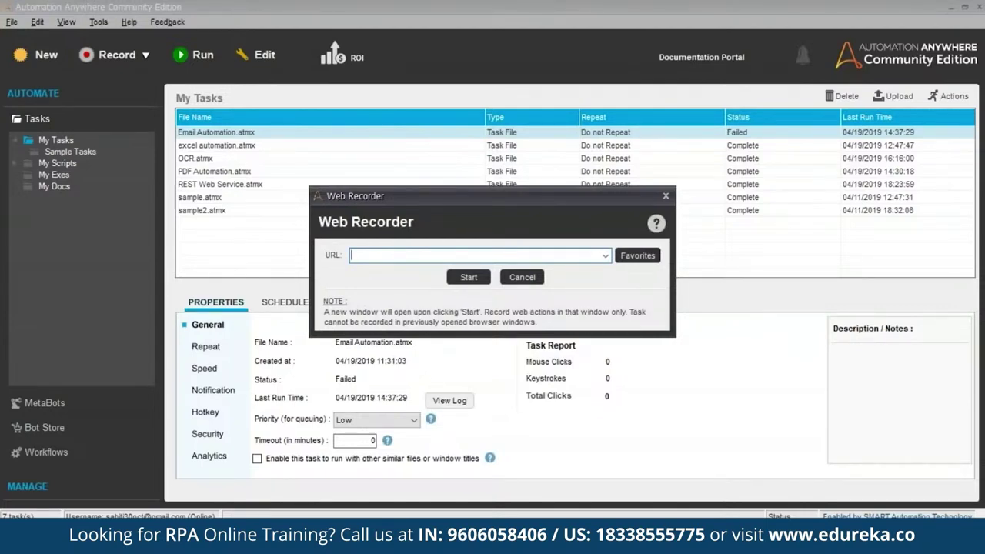
text(https:)
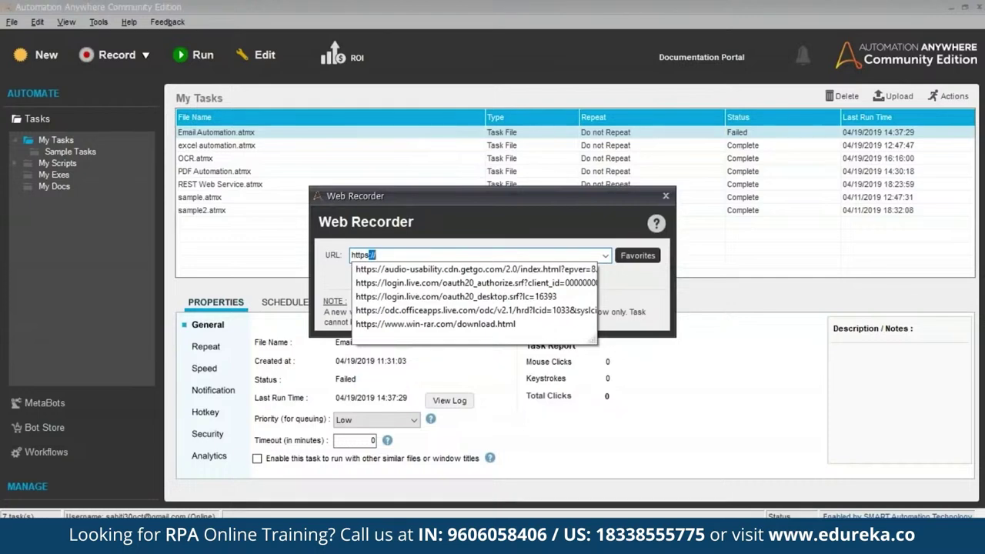
text(//)
text(www.ed)
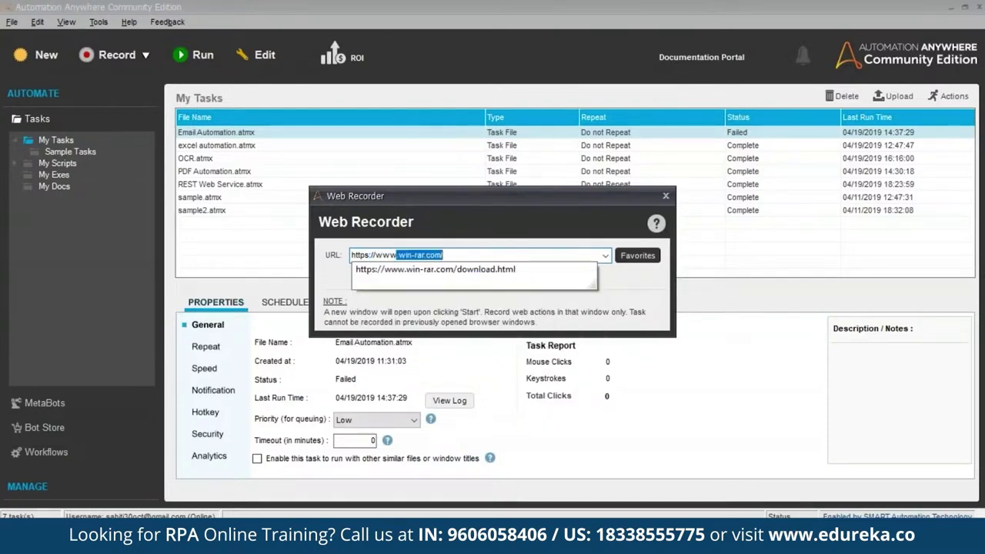
text(ure)
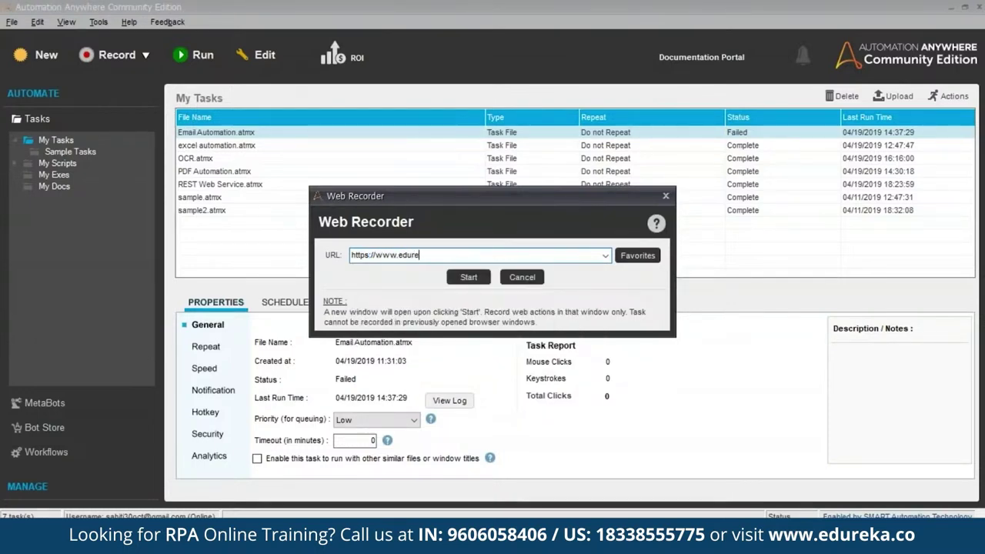
text(ka.co/blog/)
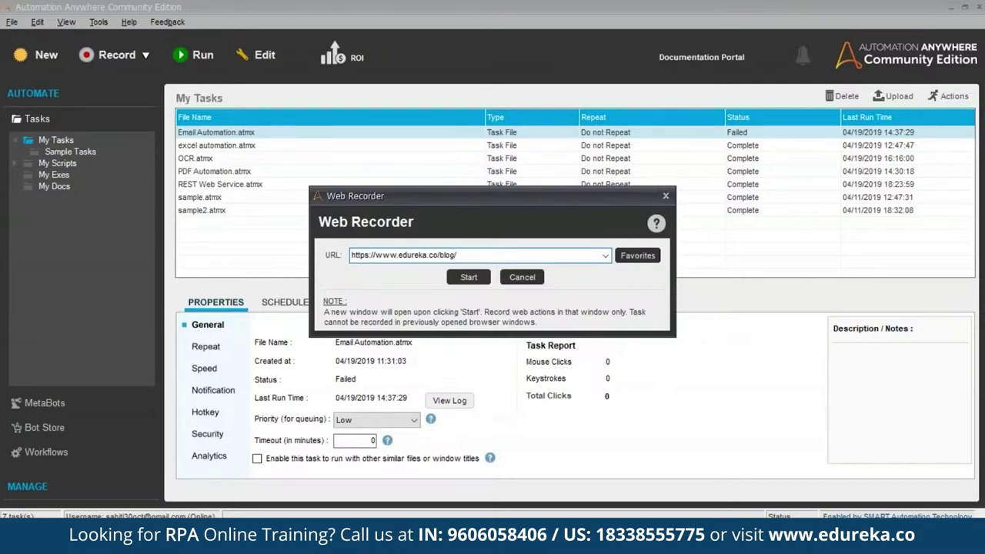
click(458, 286)
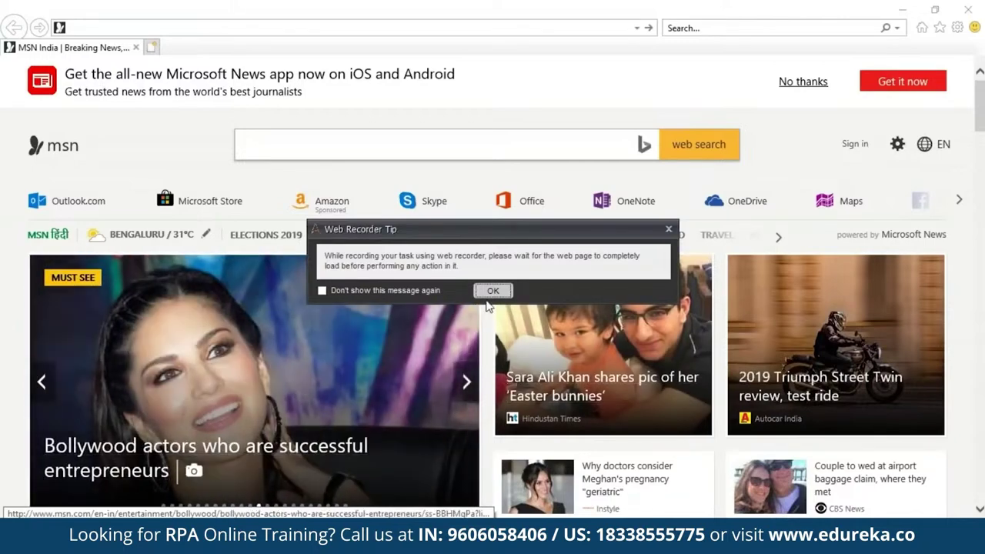
click(492, 291)
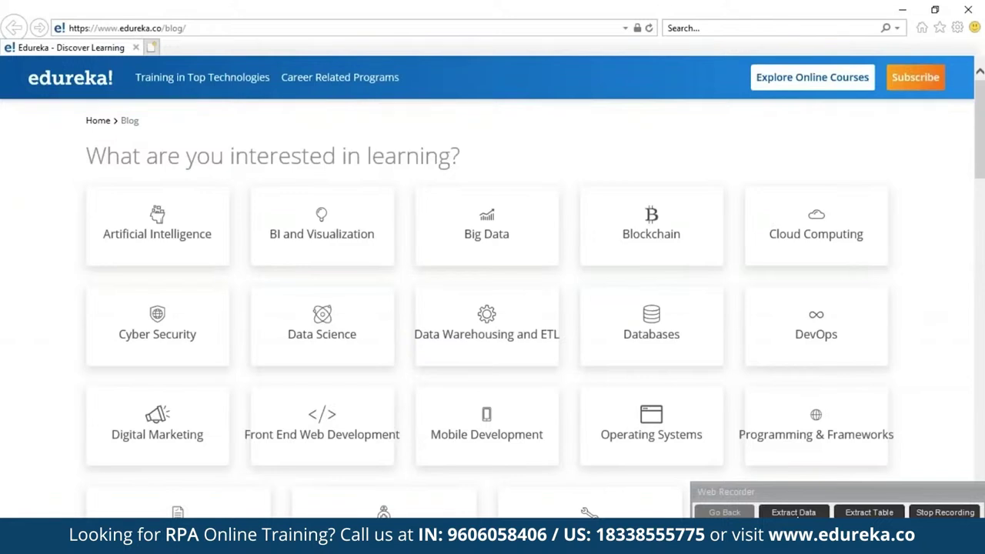
Extract the "BI and Visualization" heading from the page as regular data into the Clipboard variable
click(794, 512)
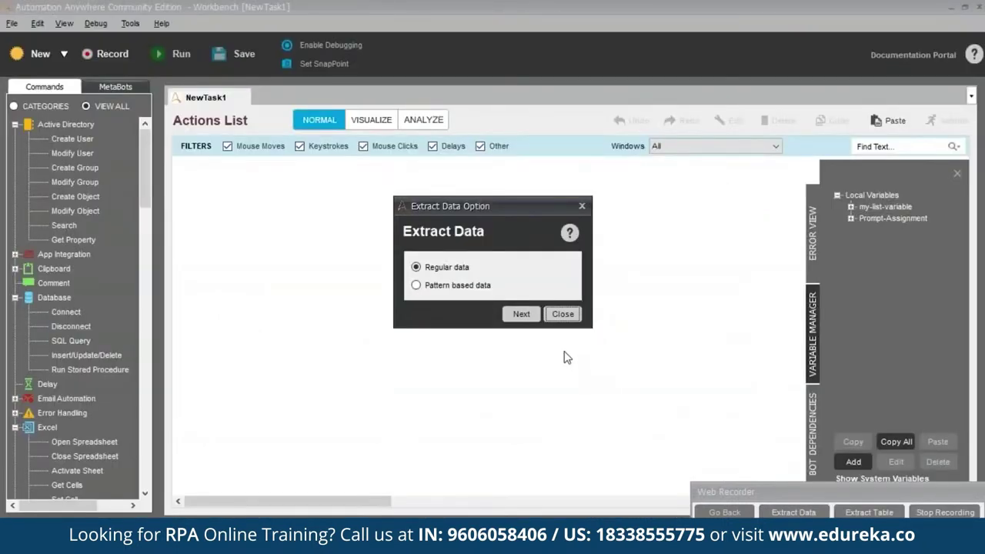
click(525, 316)
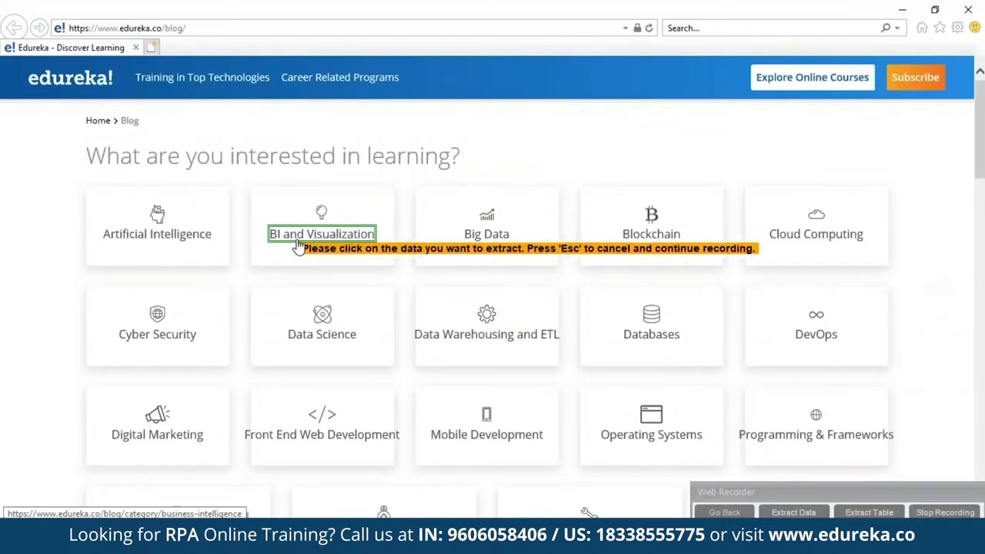
click(298, 245)
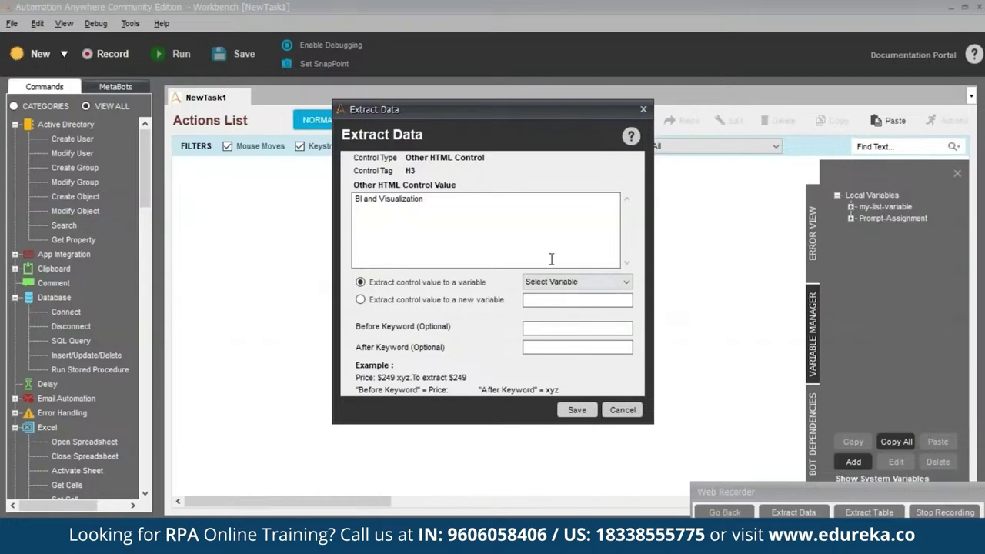
click(559, 283)
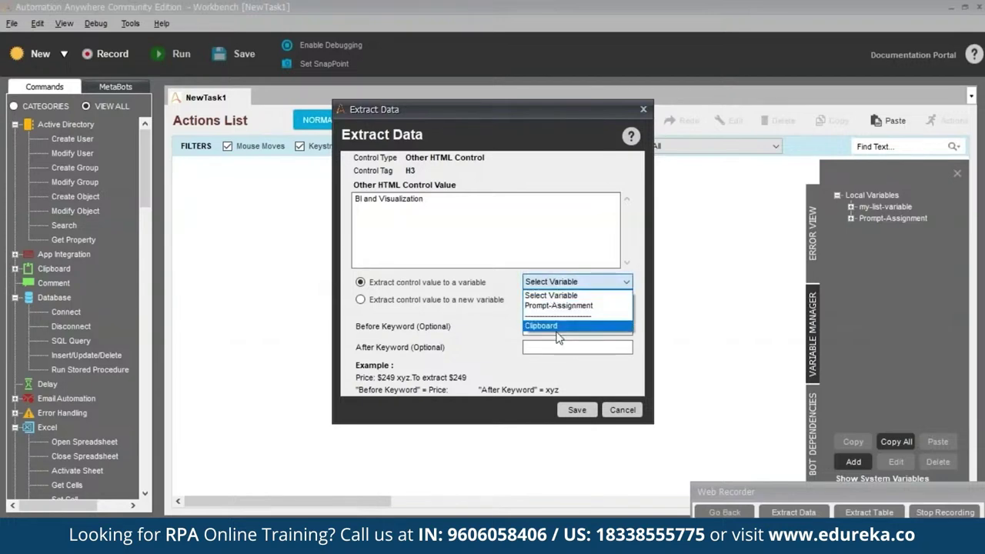
click(560, 327)
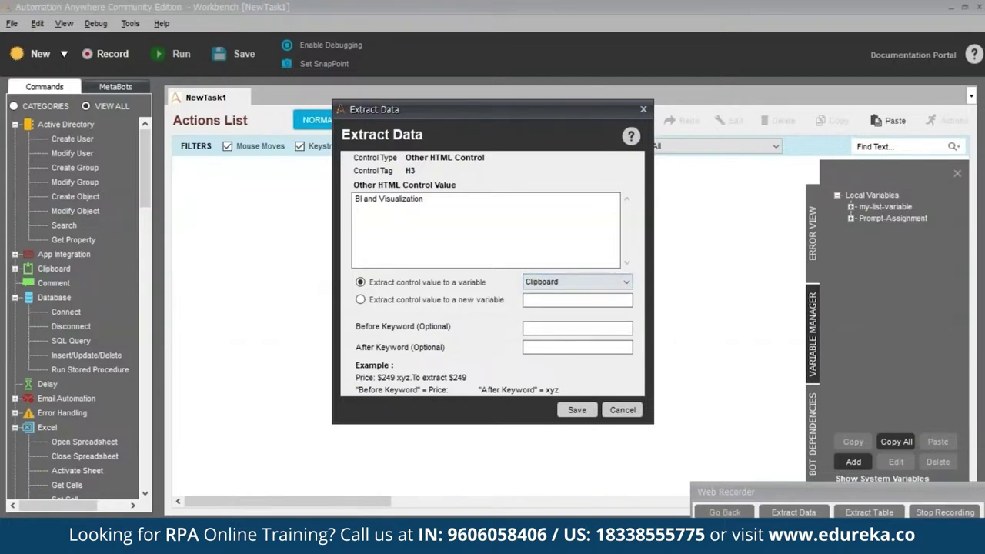
click(577, 412)
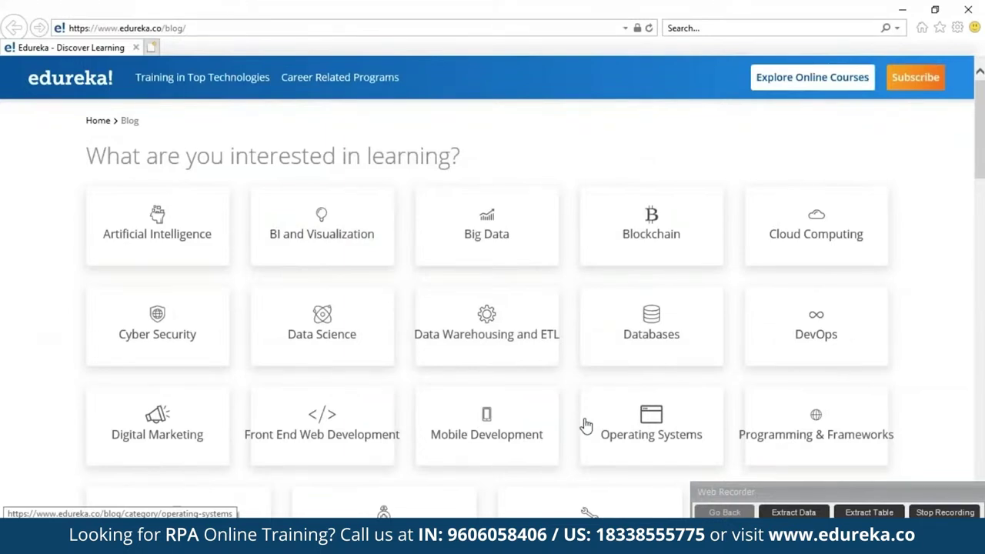
Stop the web recording and save the task in My Tasks as "Sample variable"
click(945, 512)
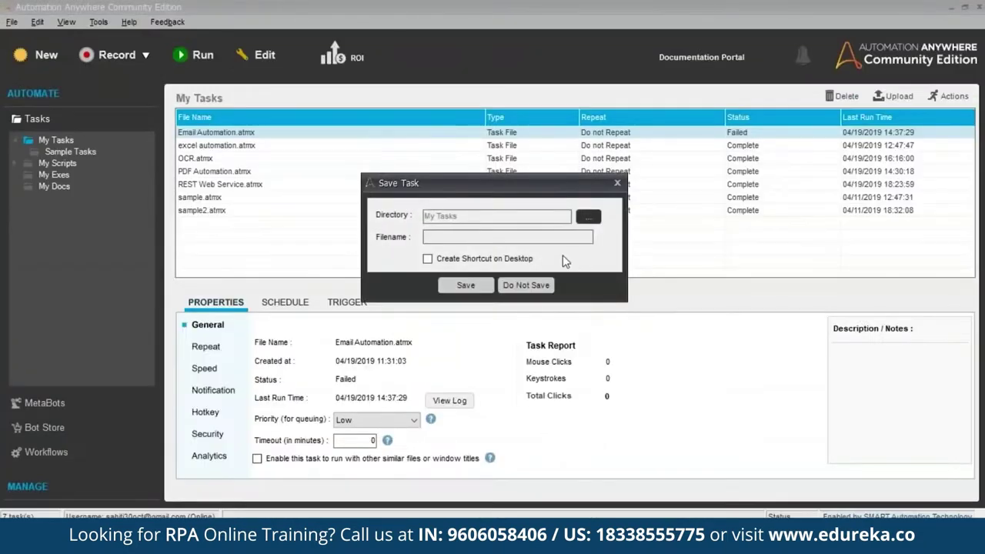
text(Sample v)
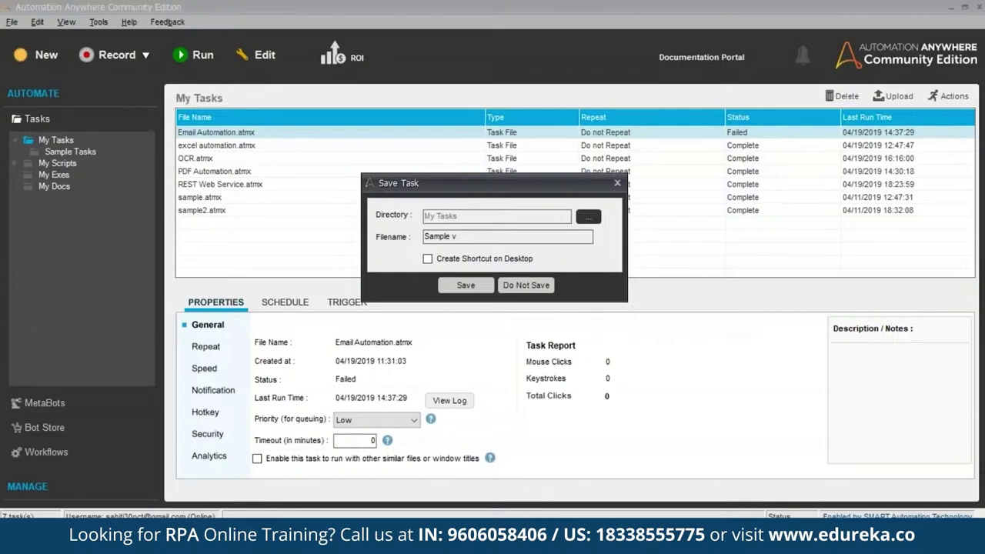
text(ariable)
click(480, 288)
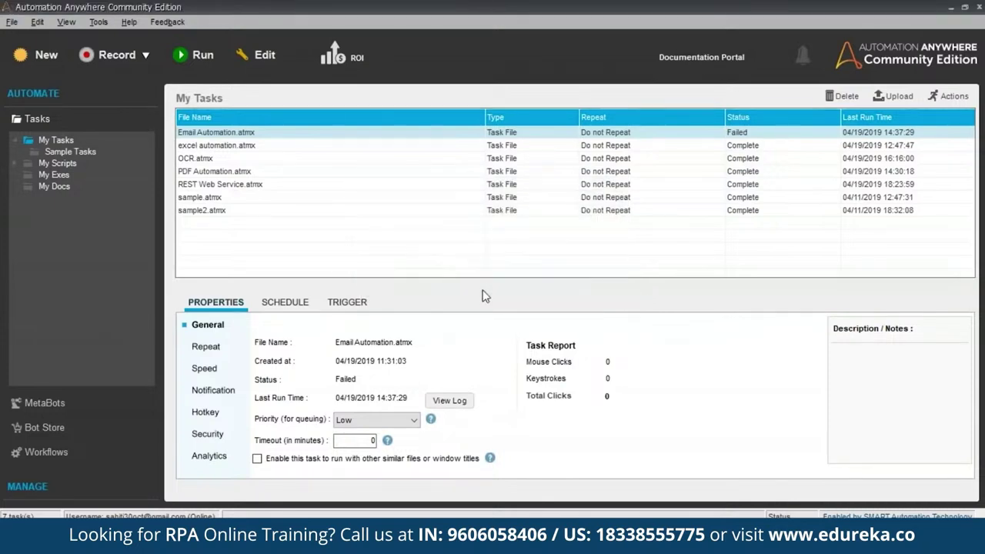
Open the Sample variable task for editing and add a Message Box command after the extraction that shows the $Clipboard$ variable
click(362, 194)
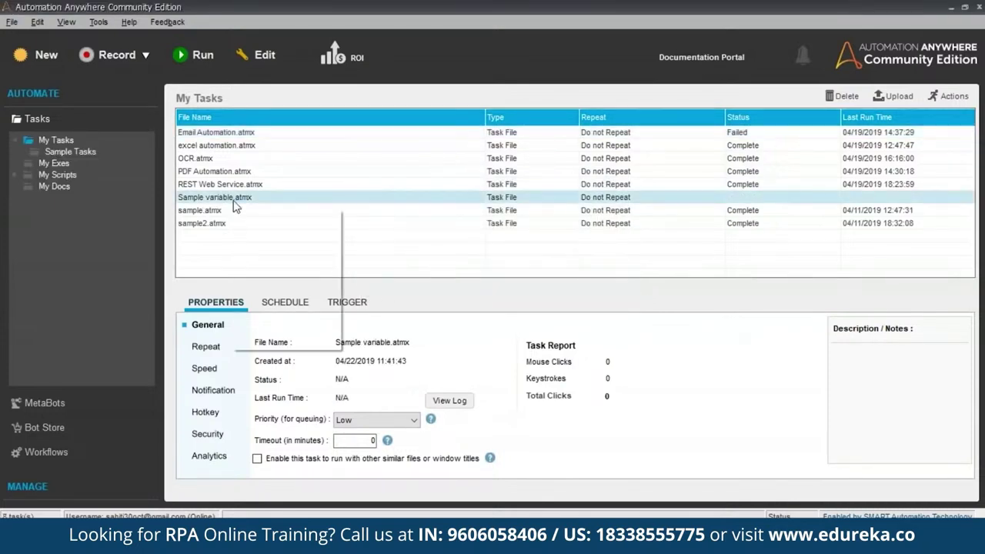
click(259, 229)
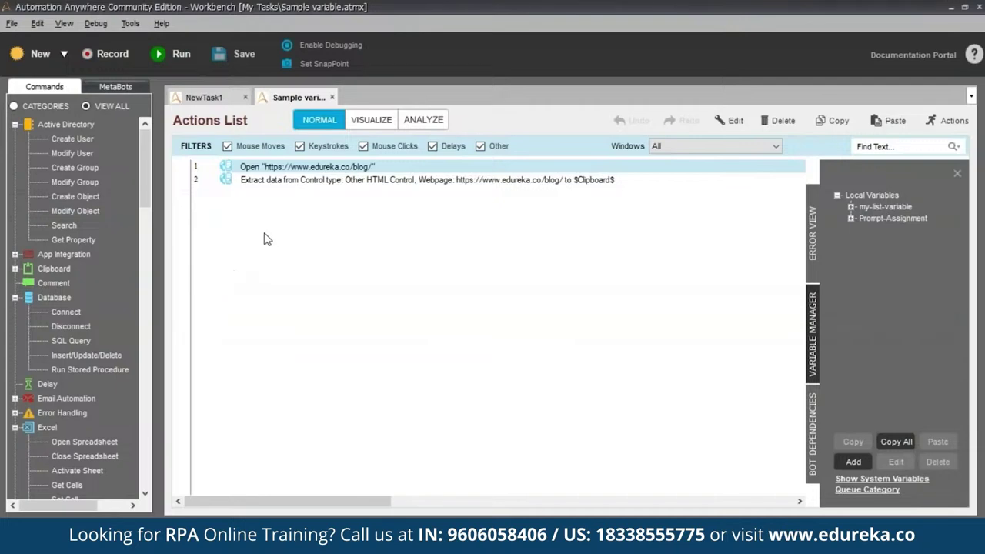
scroll(42, 391, down, 6)
scroll(44, 398, down, 8)
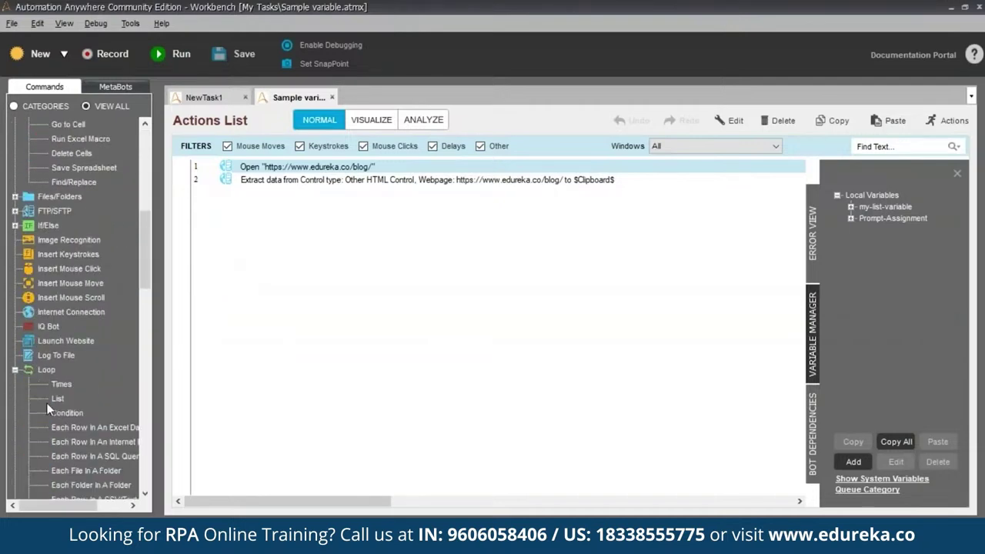
drag(410, 274, 411, 275)
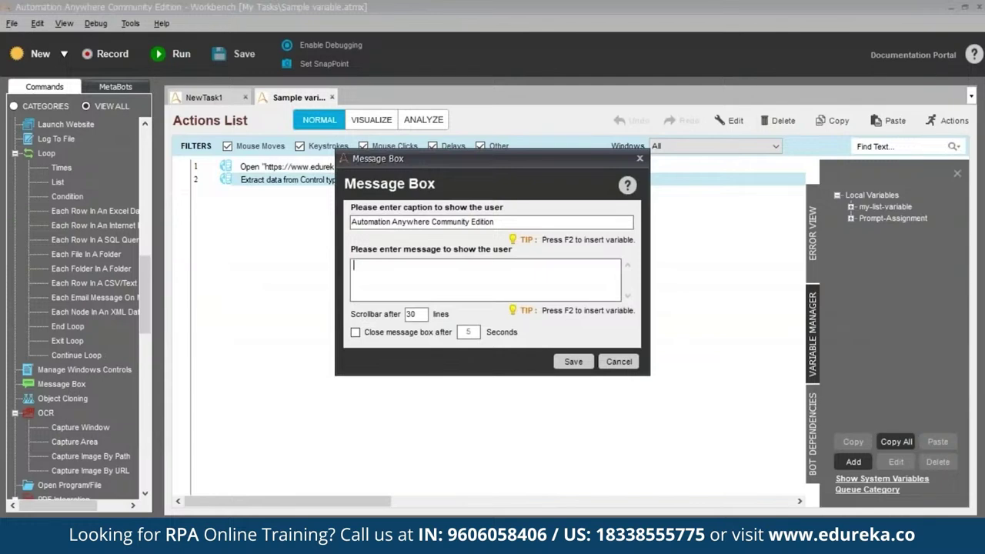
key(F2)
key(c)
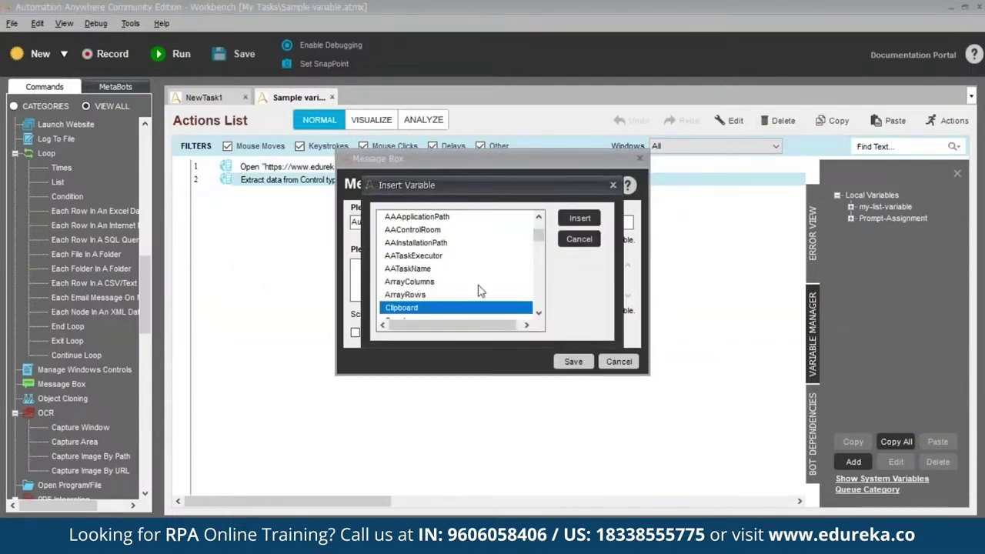
click(580, 221)
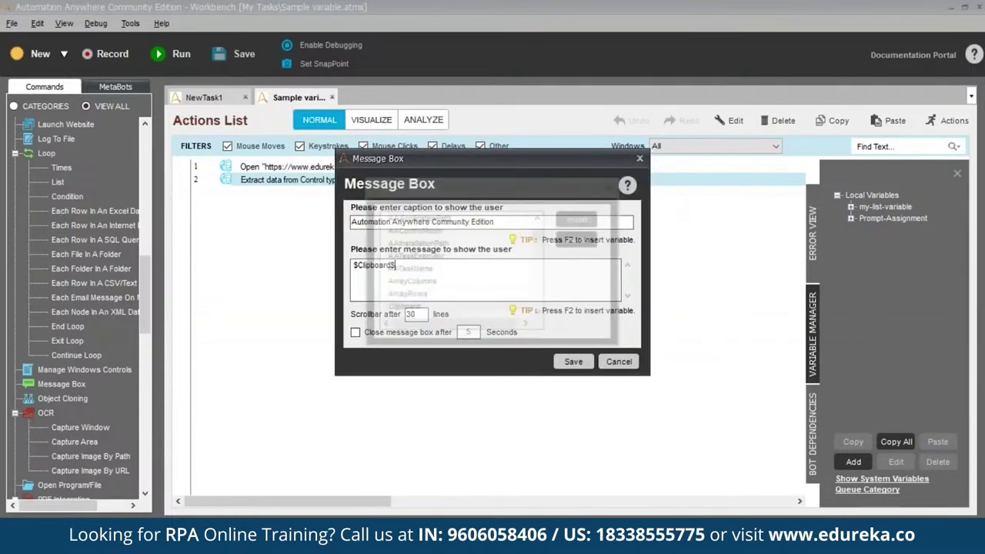
click(574, 363)
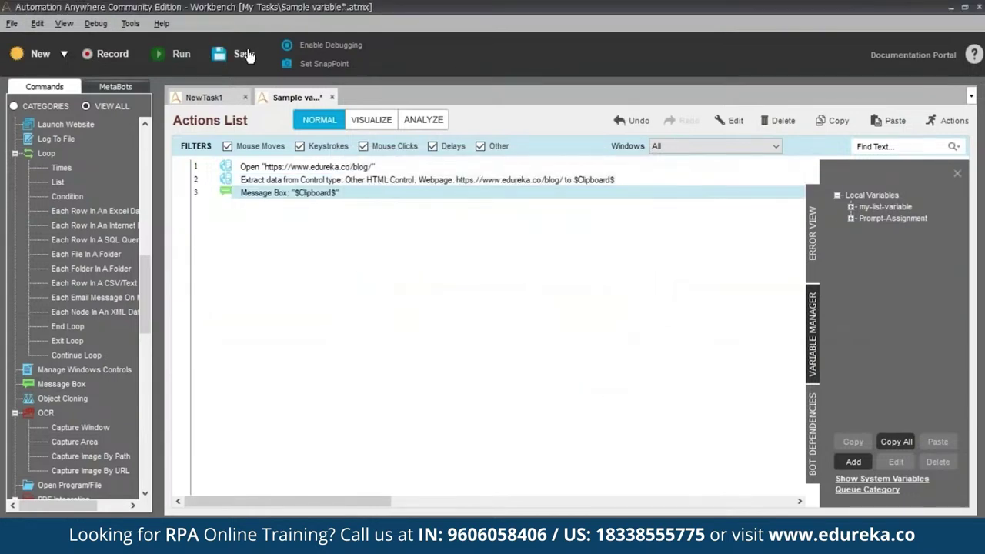
Save the Sample variable task, run it, and dismiss the resulting message box
key(ctrl+s)
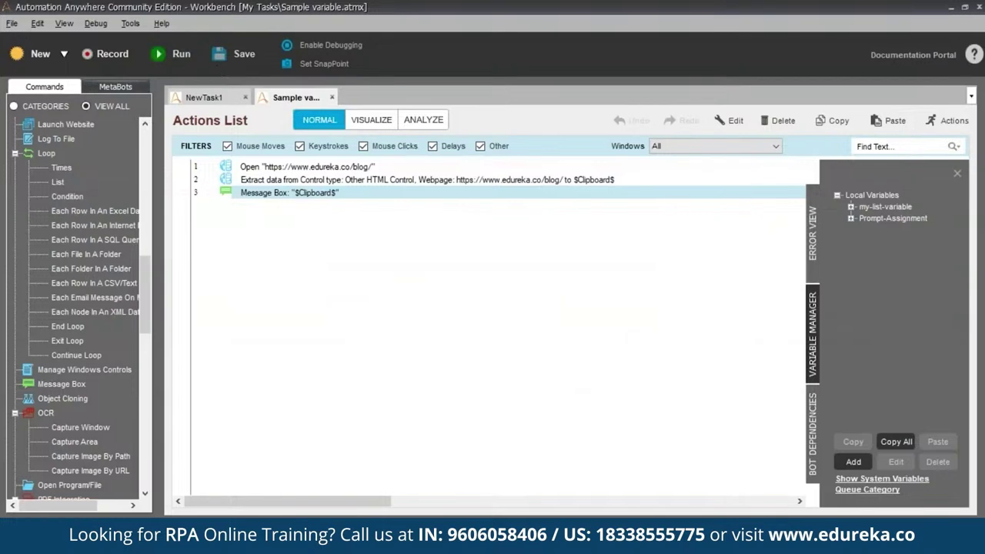
click(178, 54)
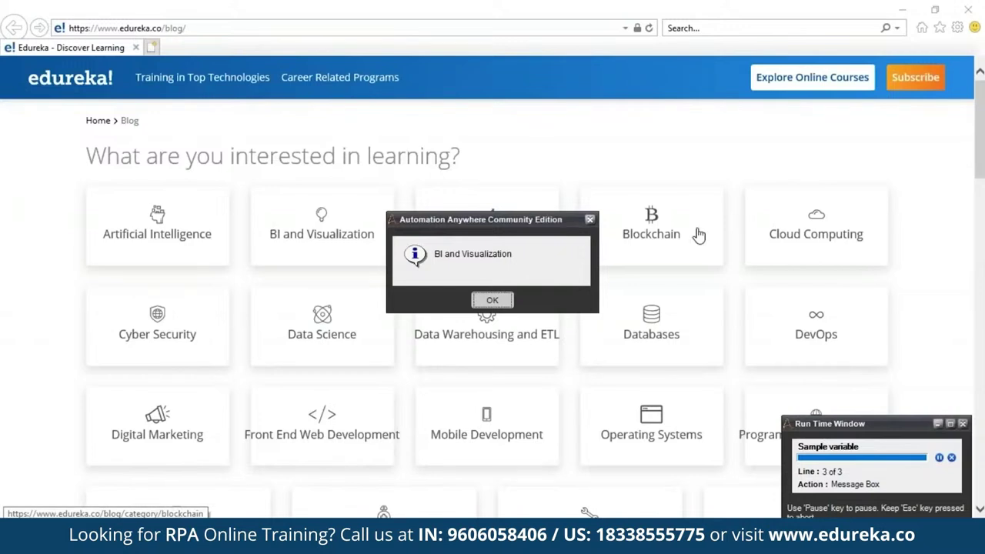
click(492, 300)
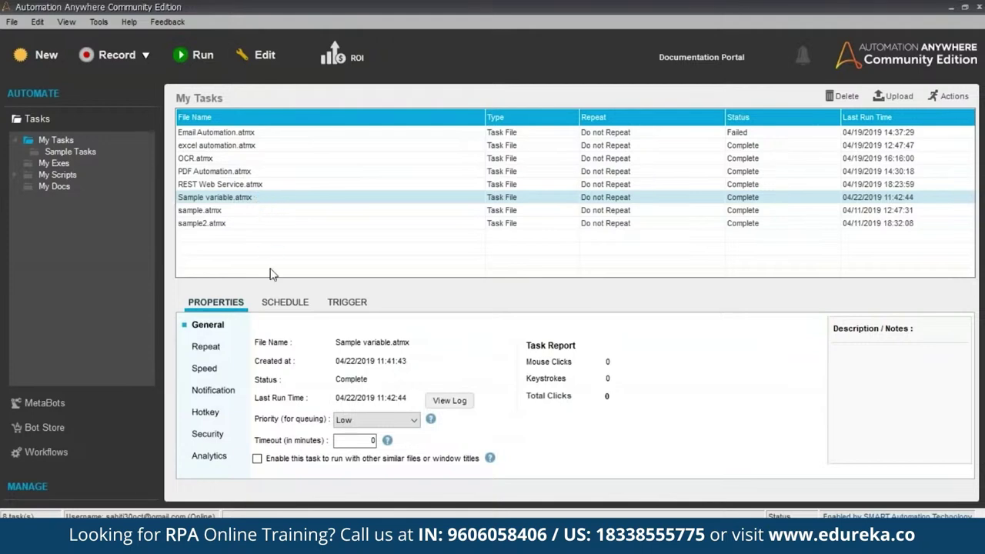
Check the launch schedule options for the Sample variable task and pick One Time Only
click(278, 305)
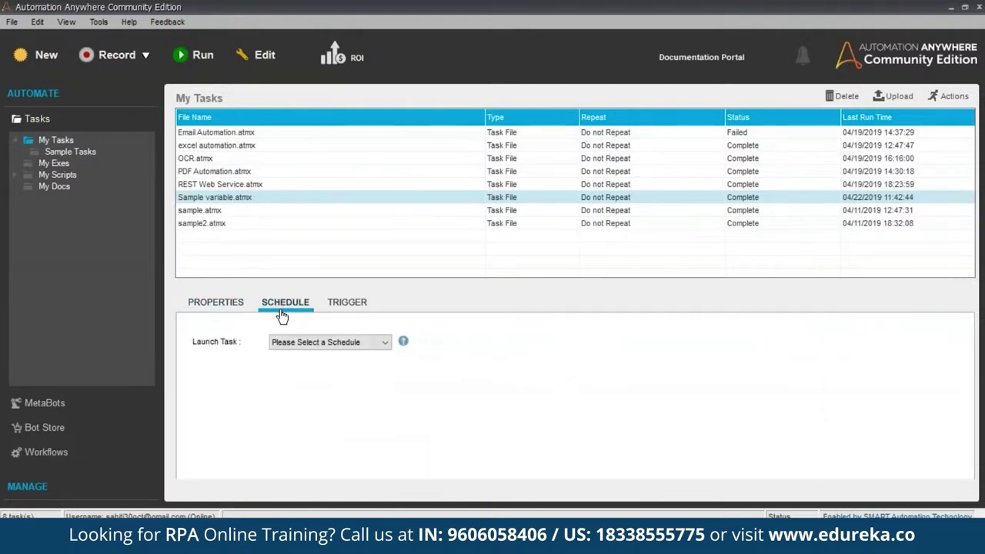
click(308, 345)
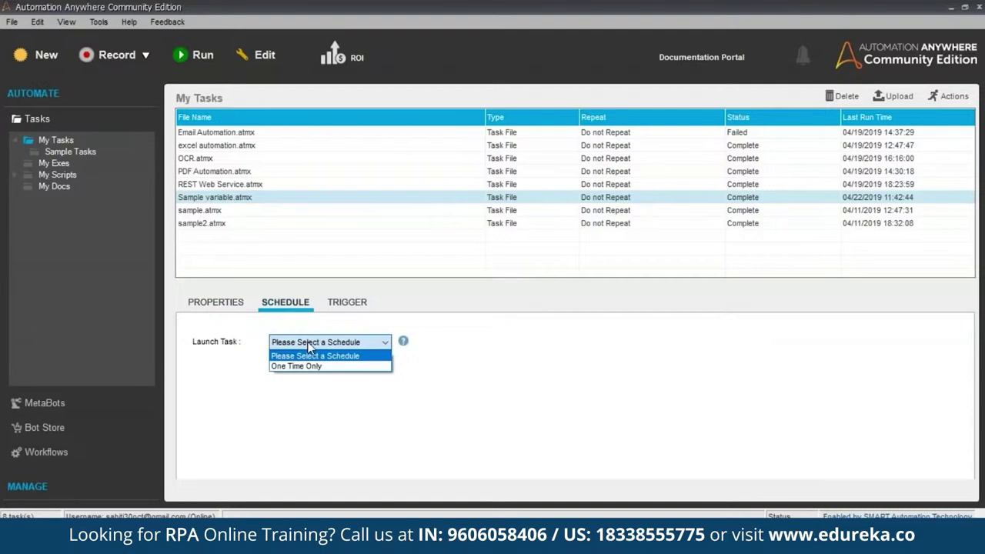
click(318, 366)
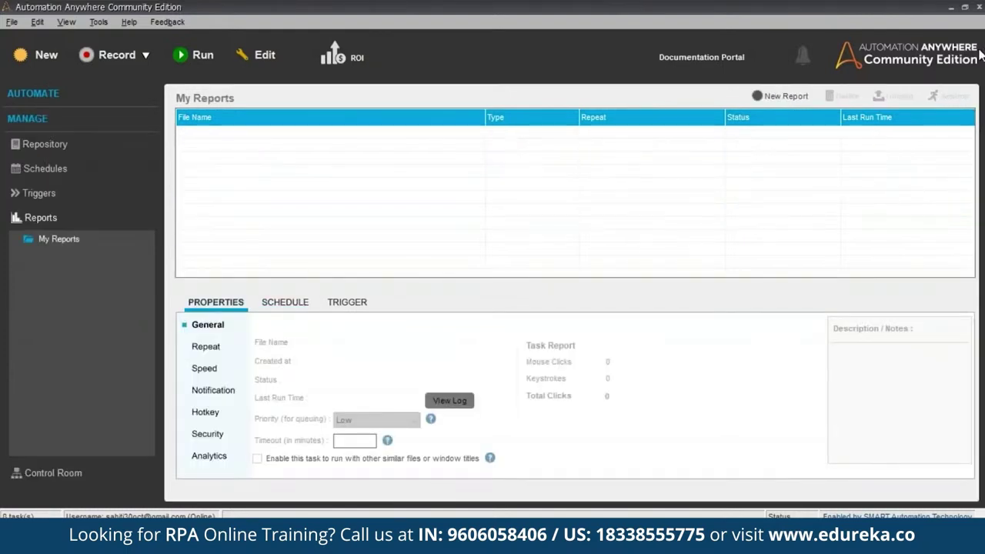
Open the Schedule Manager to view the calendar of task schedules, and close it
click(49, 182)
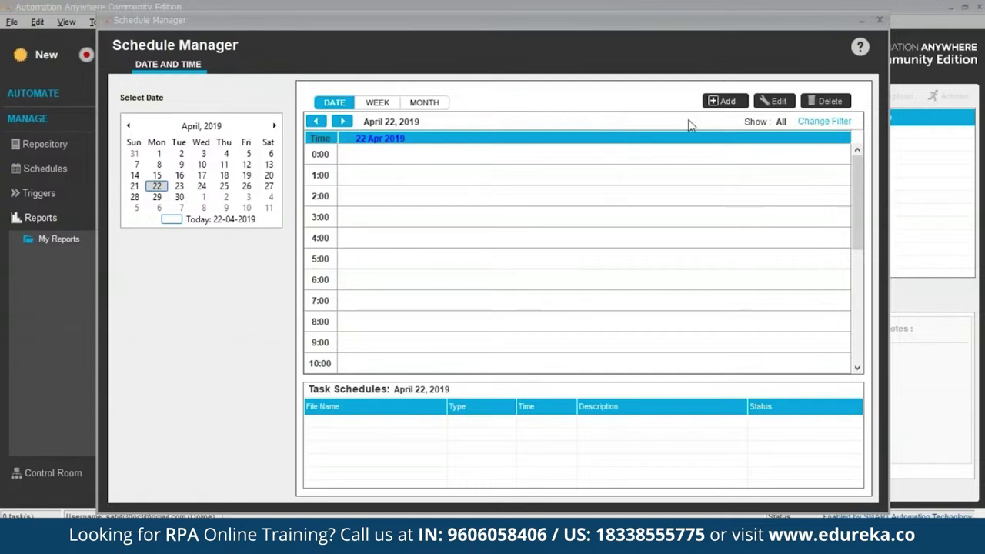
click(879, 21)
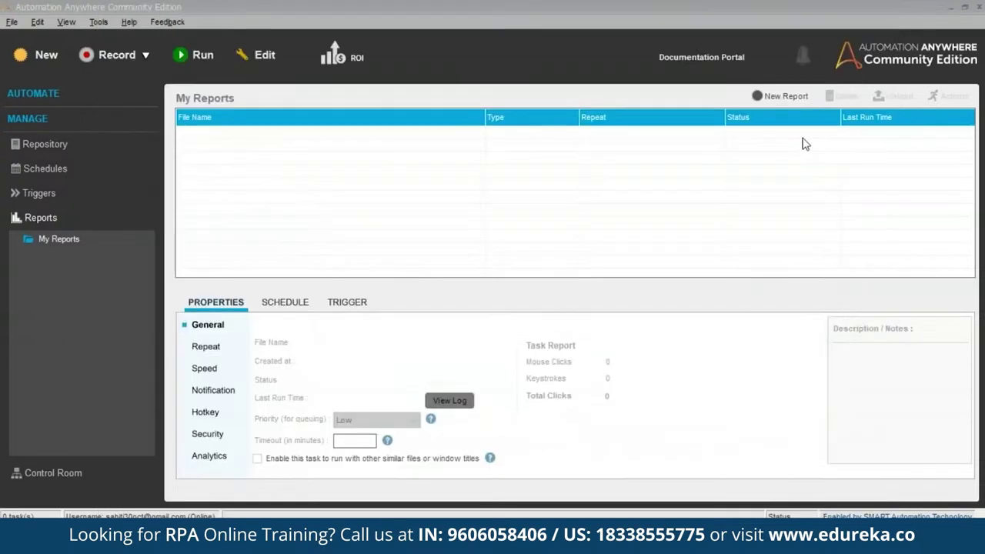